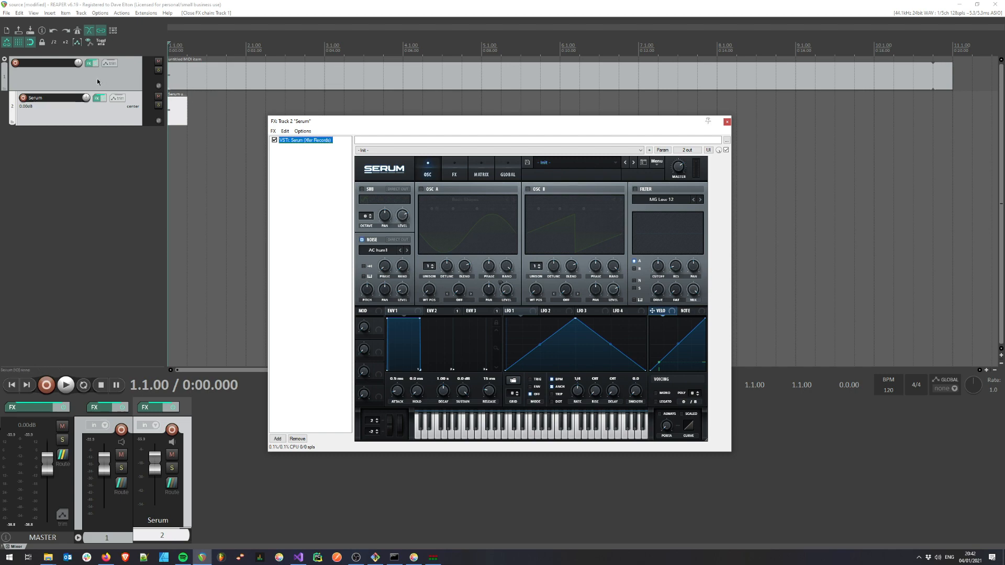
# Bypass the effects on track 1 and repeatedly play the dry Serum noise sound
pyautogui.click(94, 66)
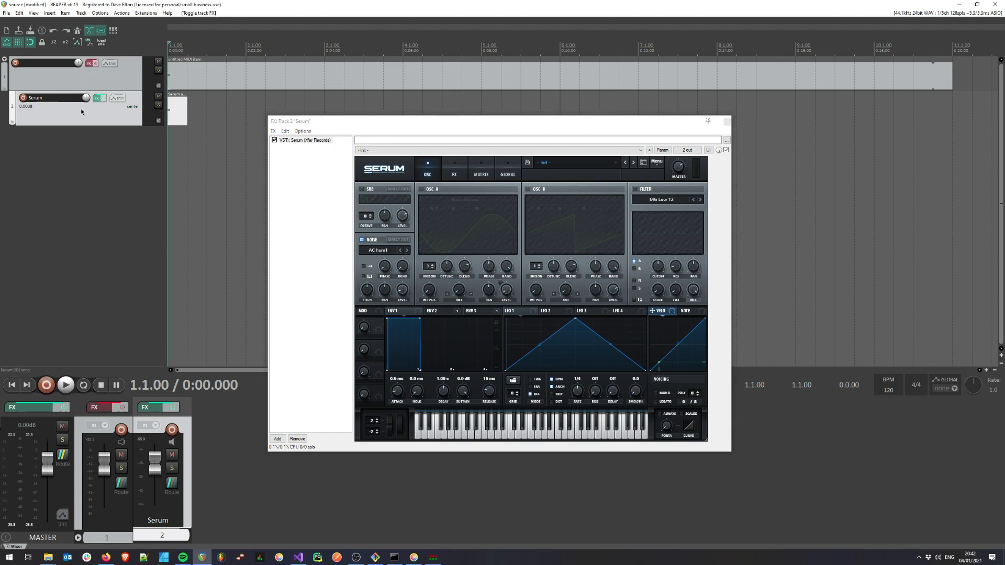
pyautogui.click(336, 123)
pyautogui.press('space')
pyautogui.press('space')
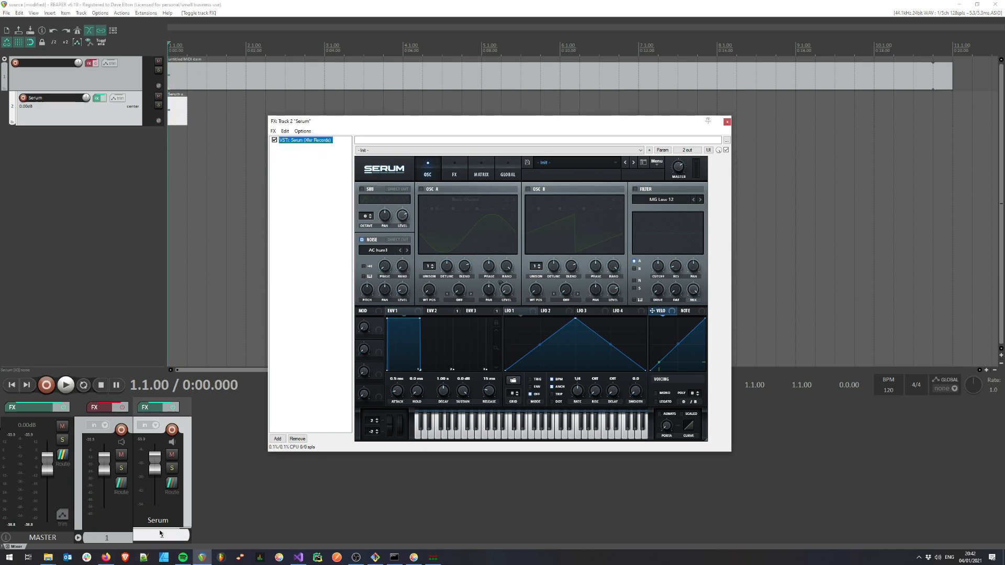
pyautogui.press('space')
pyautogui.press('space')
pyautogui.press('space')
pyautogui.press('space')
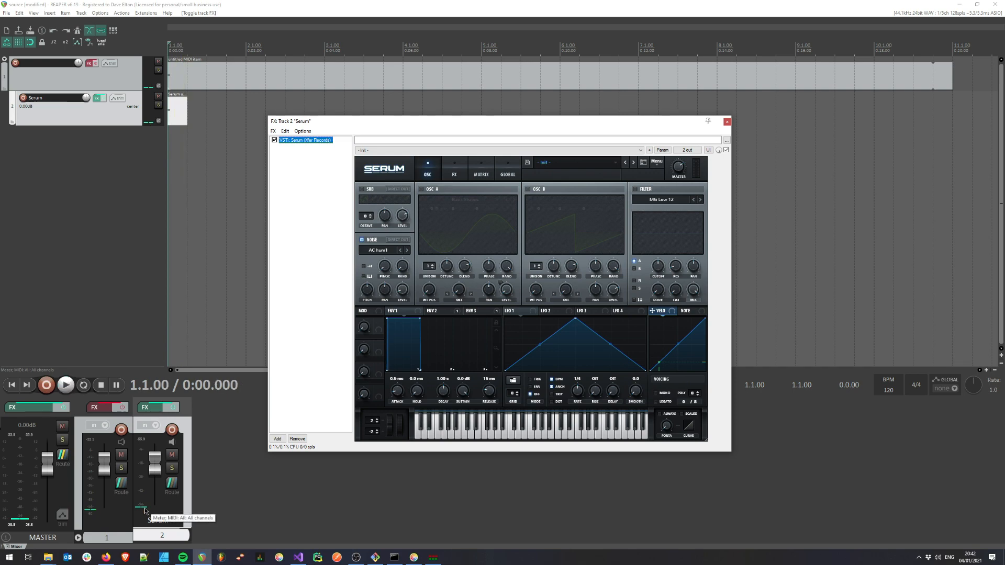
pyautogui.press('space')
pyautogui.press('space')
pyautogui.press('space')
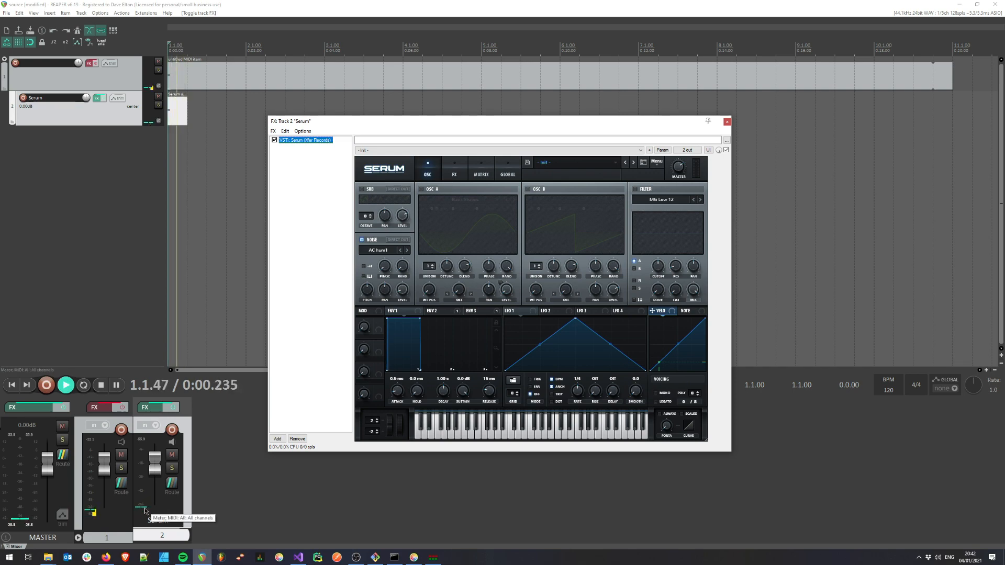
pyautogui.press('space')
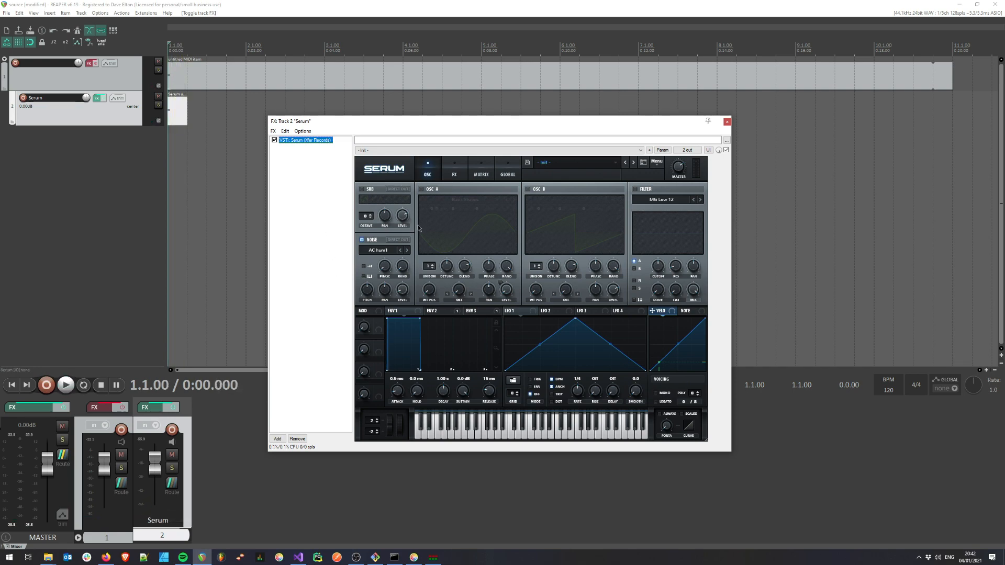
# Raise Serum's noise oscillator level to 100% and play the sound to hear the raw source
pyautogui.click(403, 295)
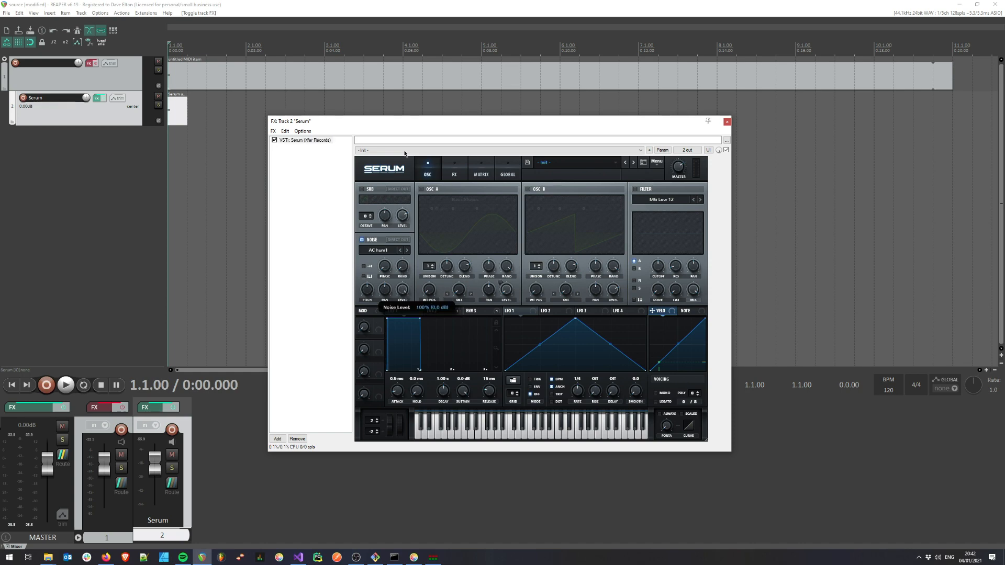
pyautogui.press('space')
pyautogui.press('space')
pyautogui.press('space')
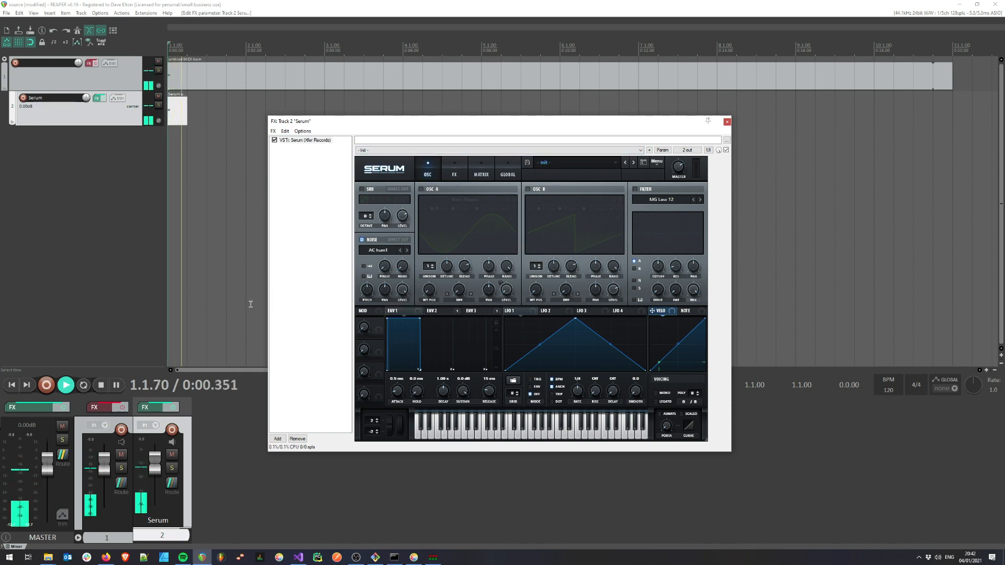
pyautogui.press('space')
pyautogui.press('space')
pyautogui.press('space')
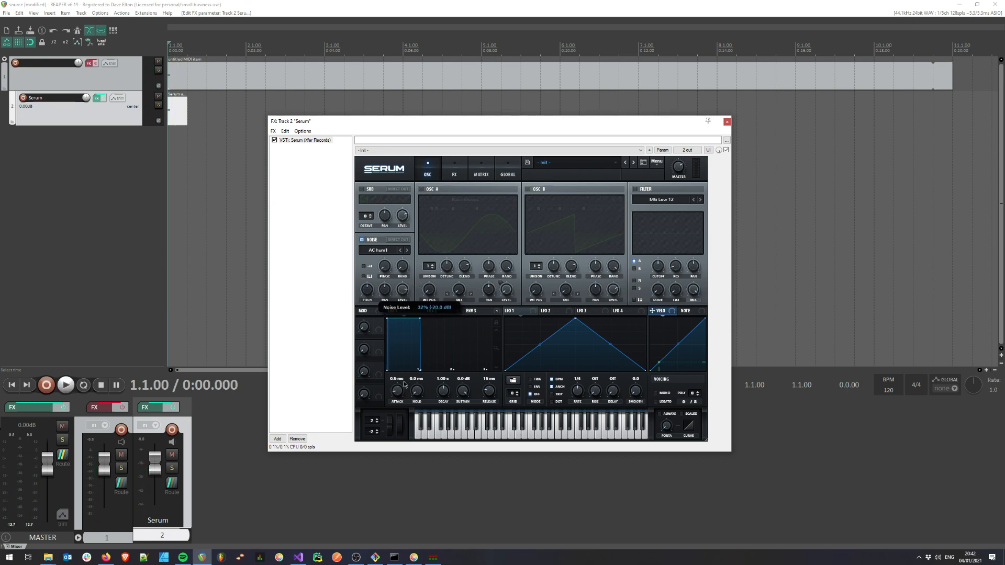
# Turn Serum's noise oscillator level back down to a very quiet setting and play it
pyautogui.moveTo(404, 361); pyautogui.dragTo(404, 371)
pyautogui.press('space')
pyautogui.press('space')
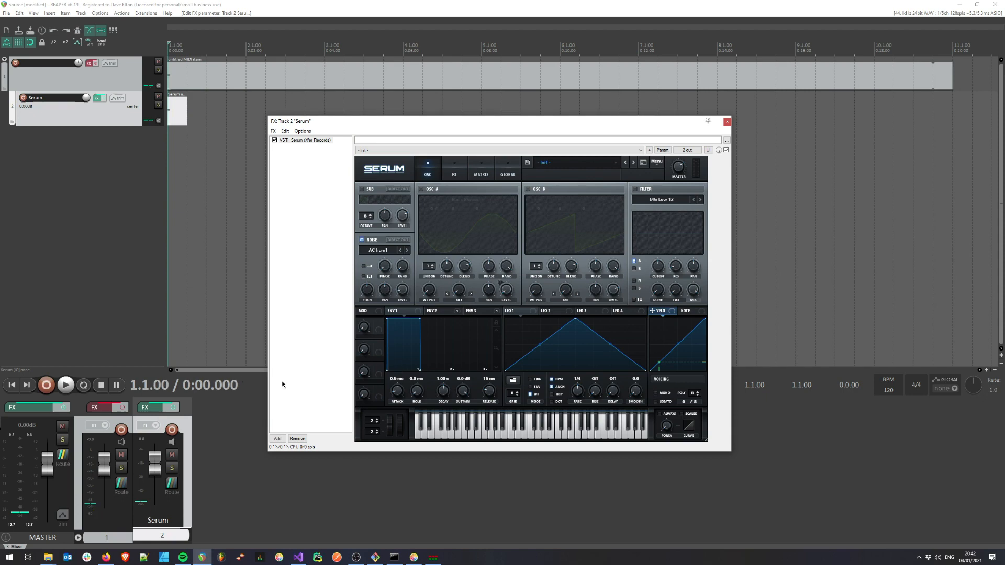
# Close the Serum window and open the effects chain of track 1 with its effects re-enabled
pyautogui.click(102, 79)
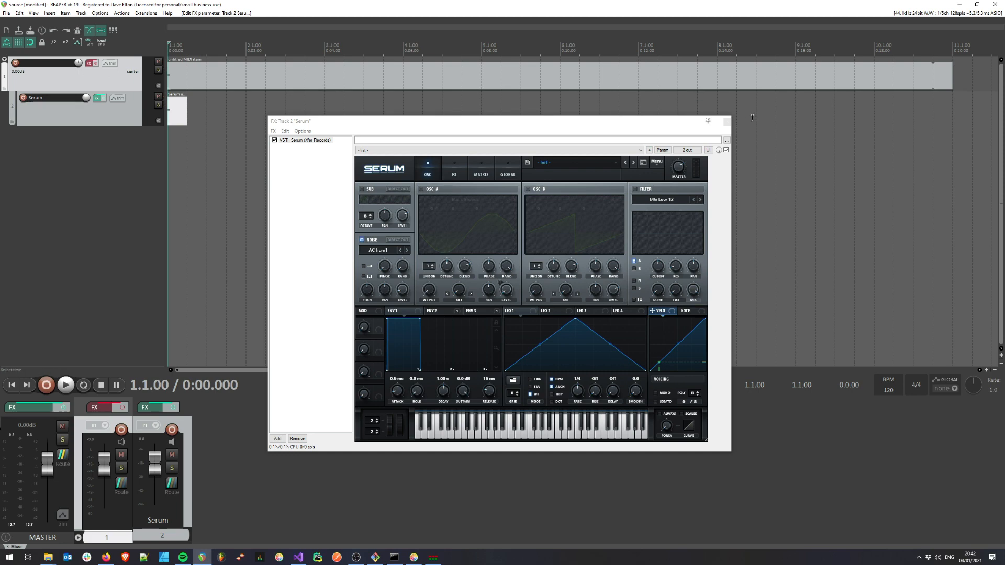
pyautogui.click(727, 122)
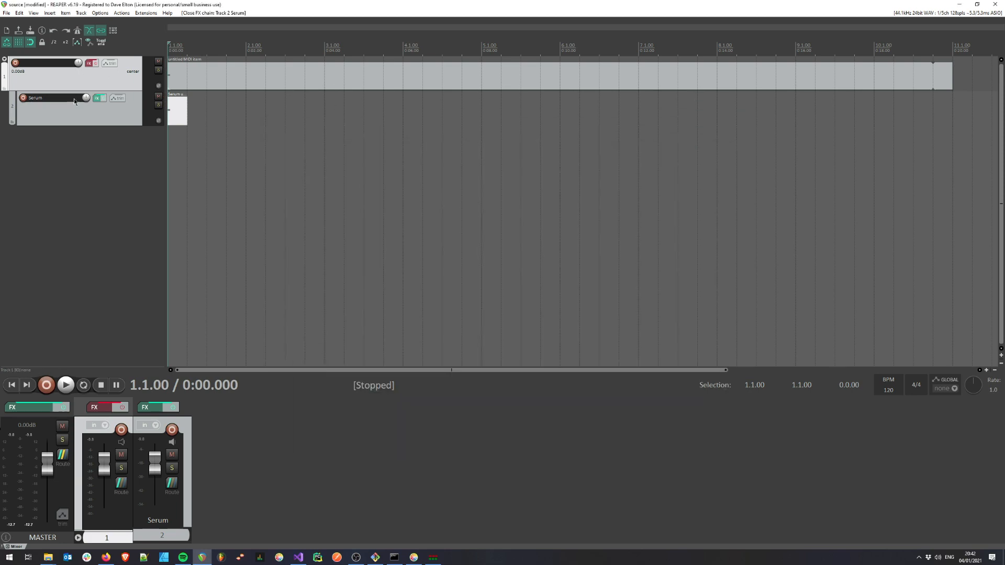
pyautogui.click(91, 64)
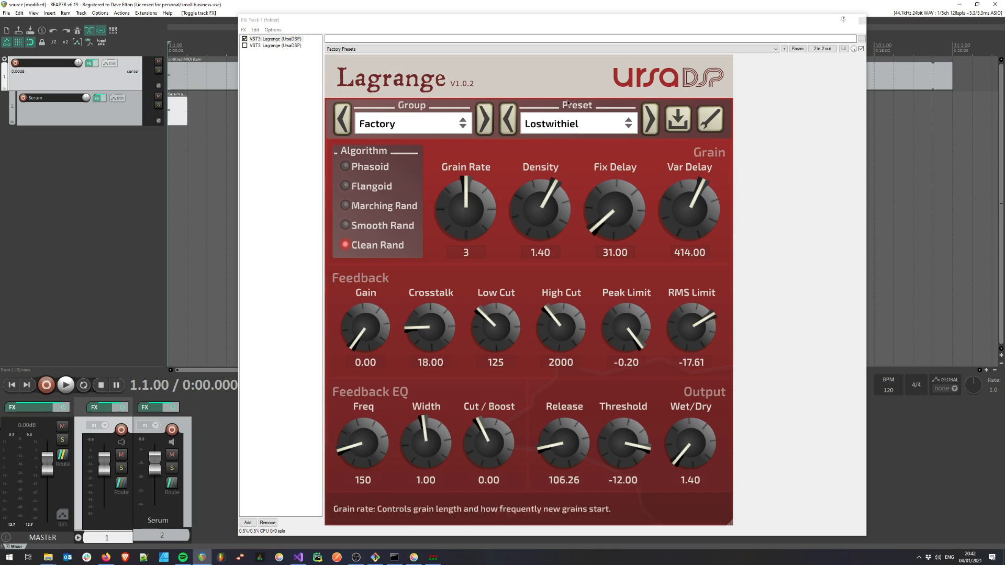
# Load the Lostwithiel preset in the first Lagrange, raise its feedback gain to 11.00, and play the project to start self-oscillation
pyautogui.click(571, 126)
pyautogui.click(574, 248)
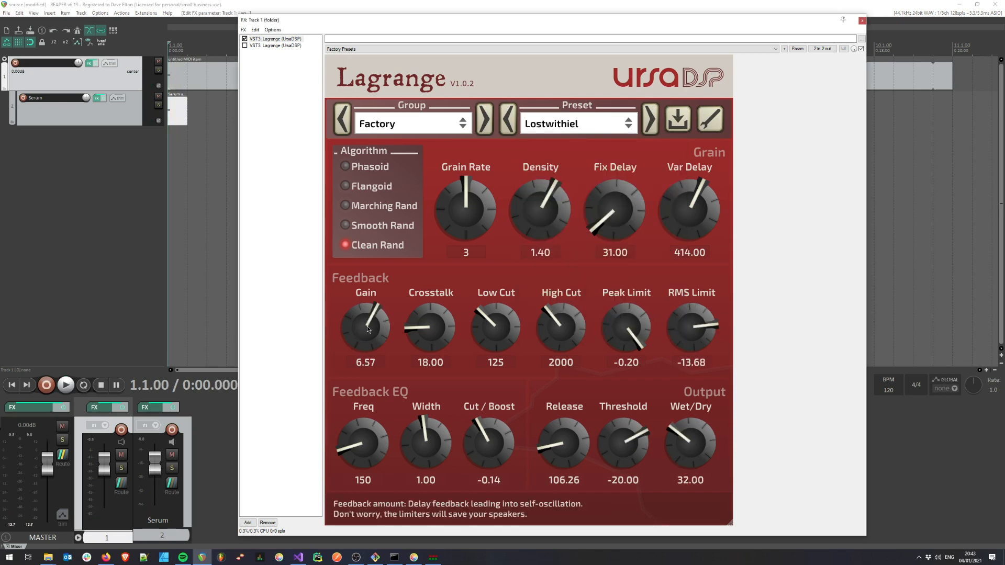
pyautogui.moveTo(368, 335); pyautogui.dragTo(371, 256)
pyautogui.press('space')
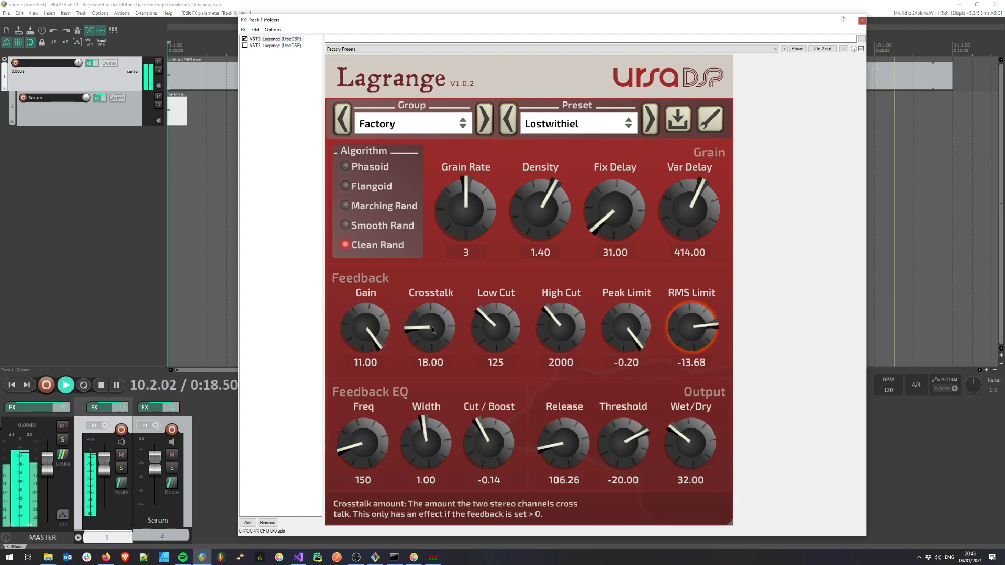
pyautogui.press('space')
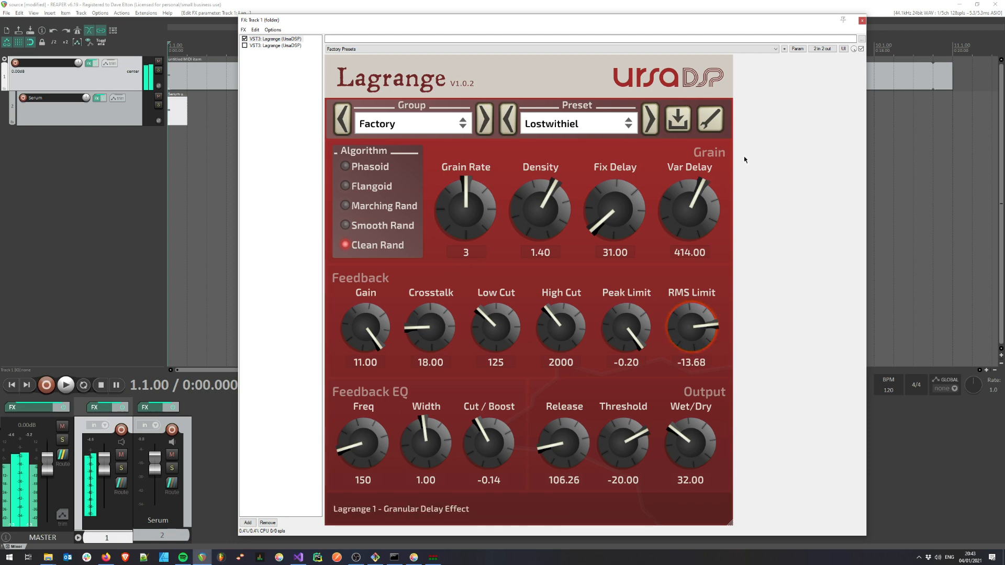
# Enable the second Lagrange instance with the Wumphus preset and set its feedback gain to 11.00
pyautogui.click(289, 46)
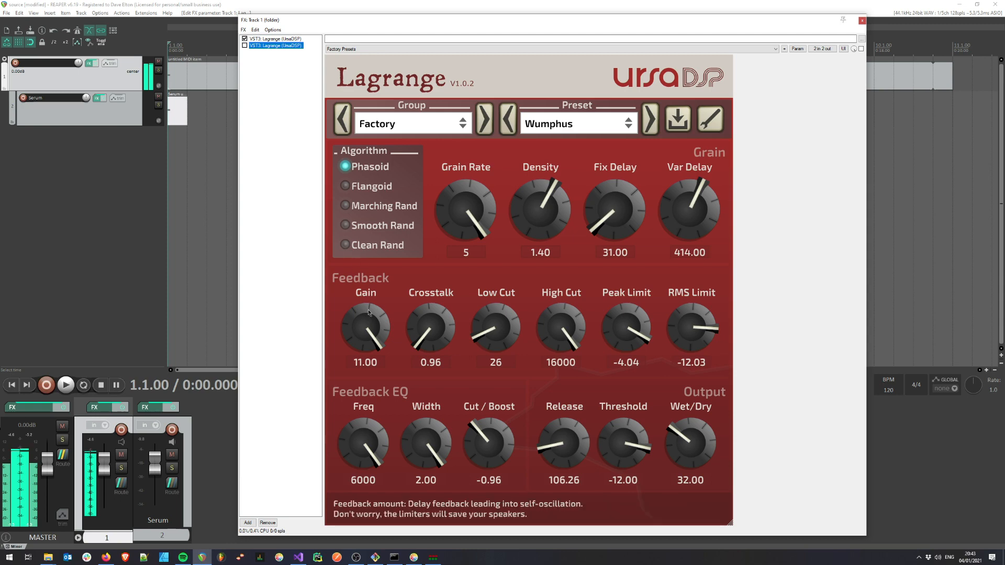
pyautogui.click(558, 126)
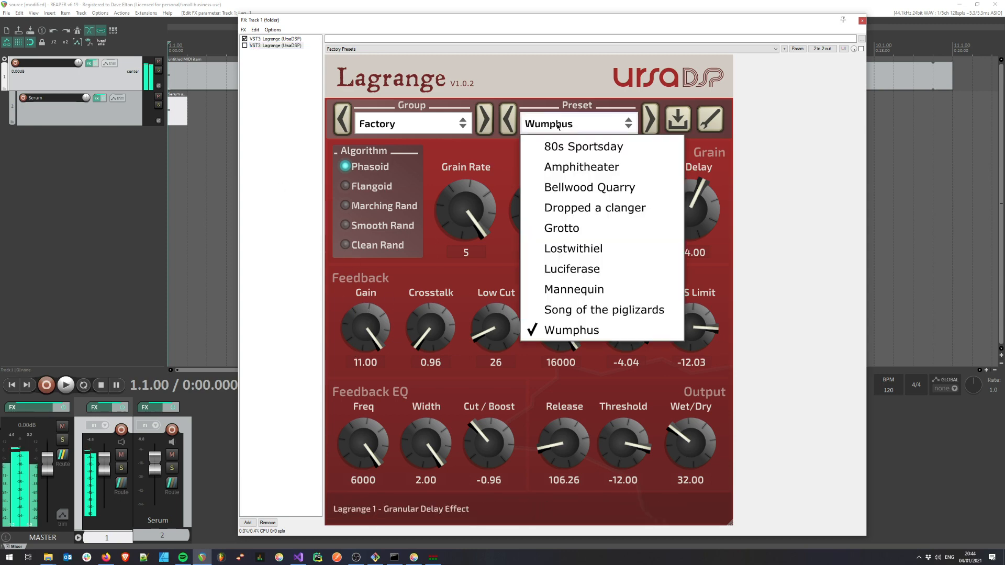
pyautogui.click(558, 125)
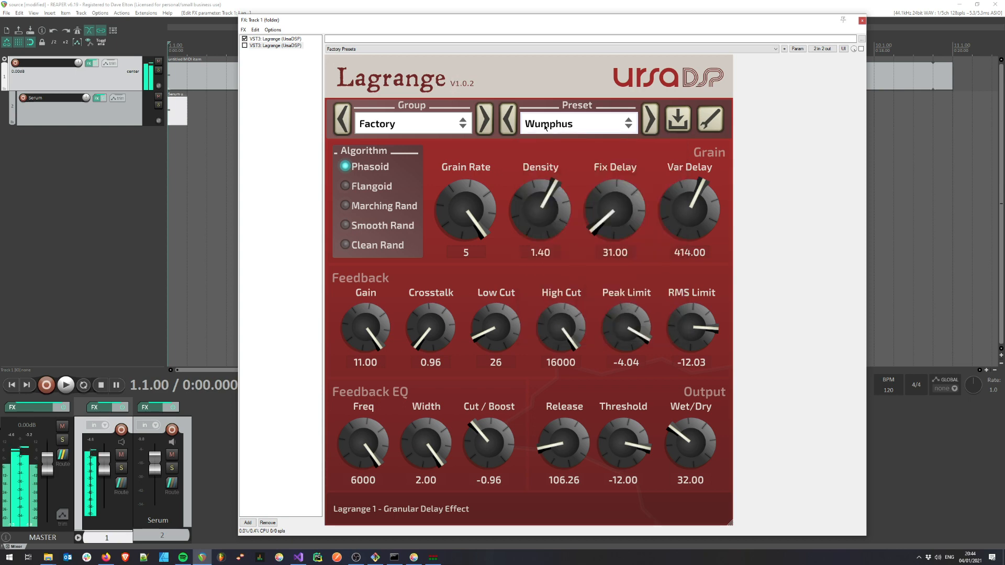
pyautogui.click(245, 46)
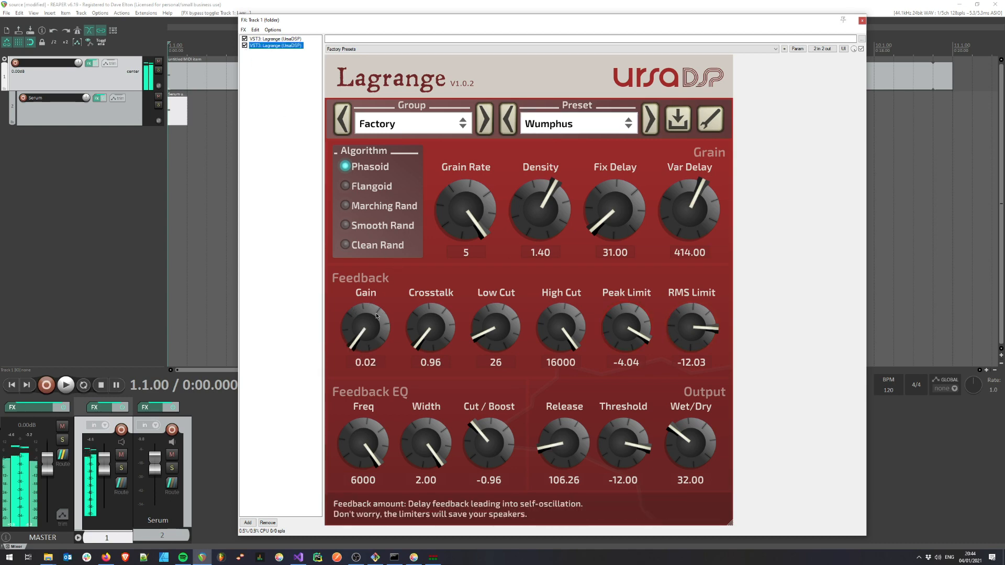
pyautogui.moveTo(373, 328); pyautogui.dragTo(373, 307)
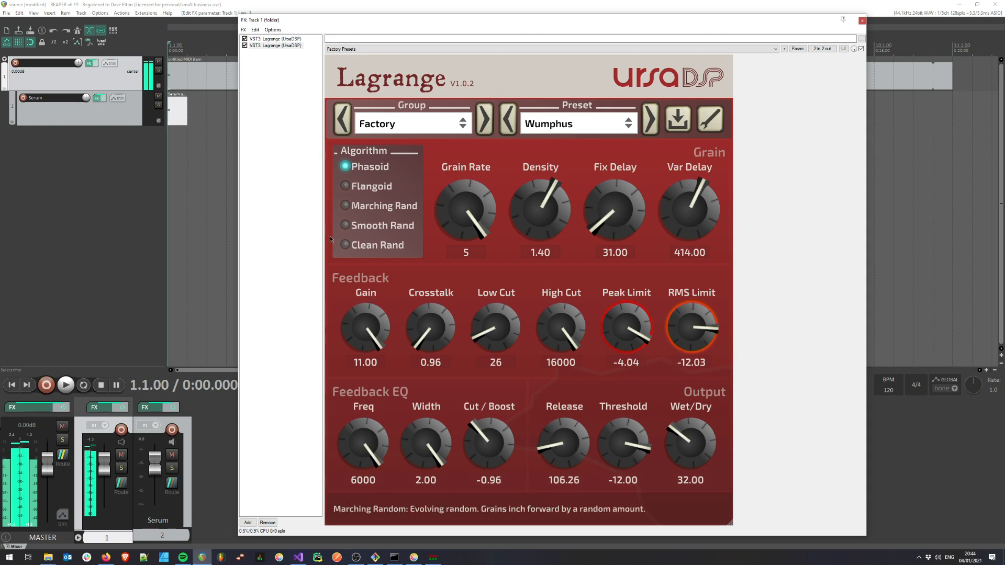
# Set the first Lagrange's wet/dry mix to 2.80 and return to the second Lagrange
pyautogui.click(276, 39)
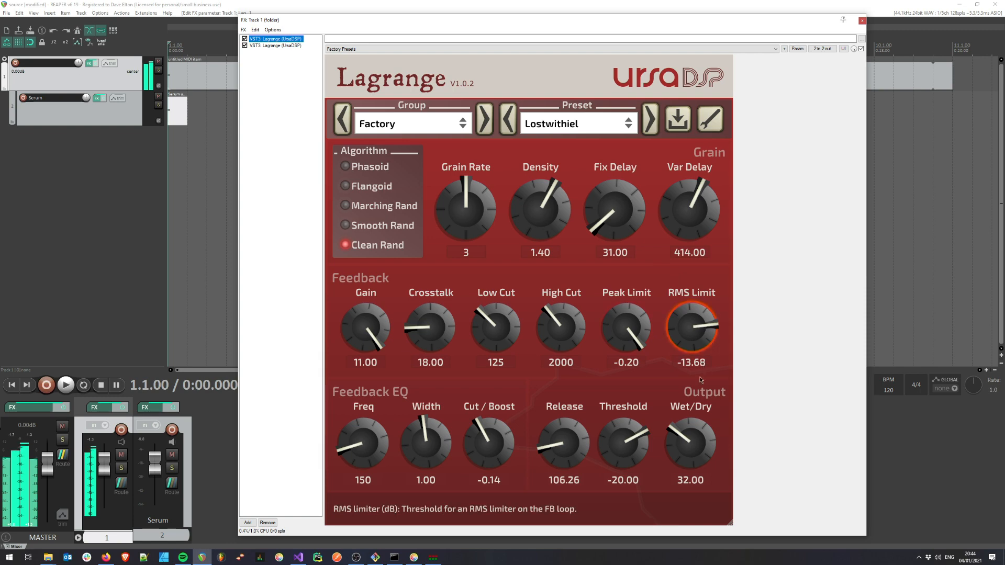
pyautogui.moveTo(697, 445); pyautogui.dragTo(691, 496)
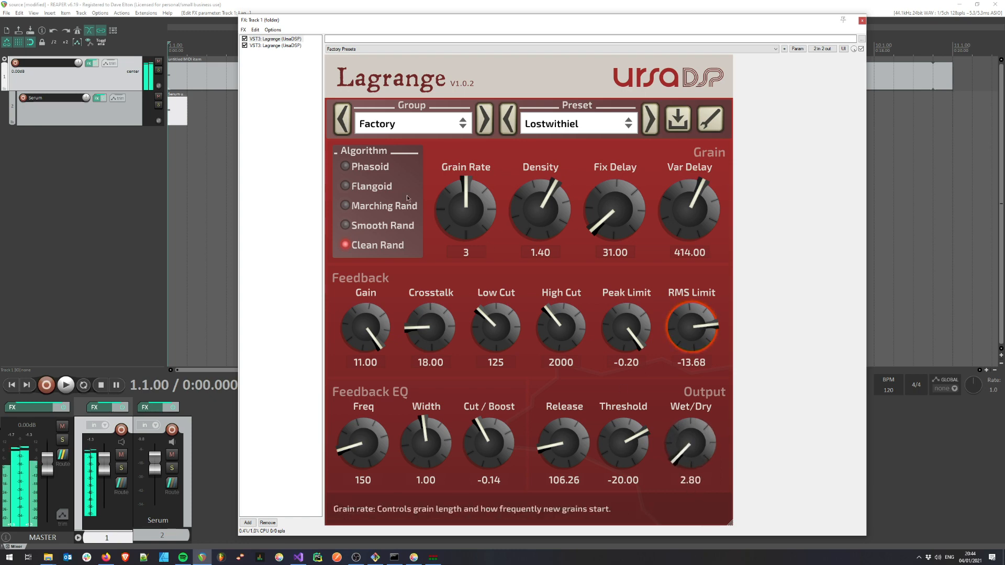
pyautogui.click(274, 47)
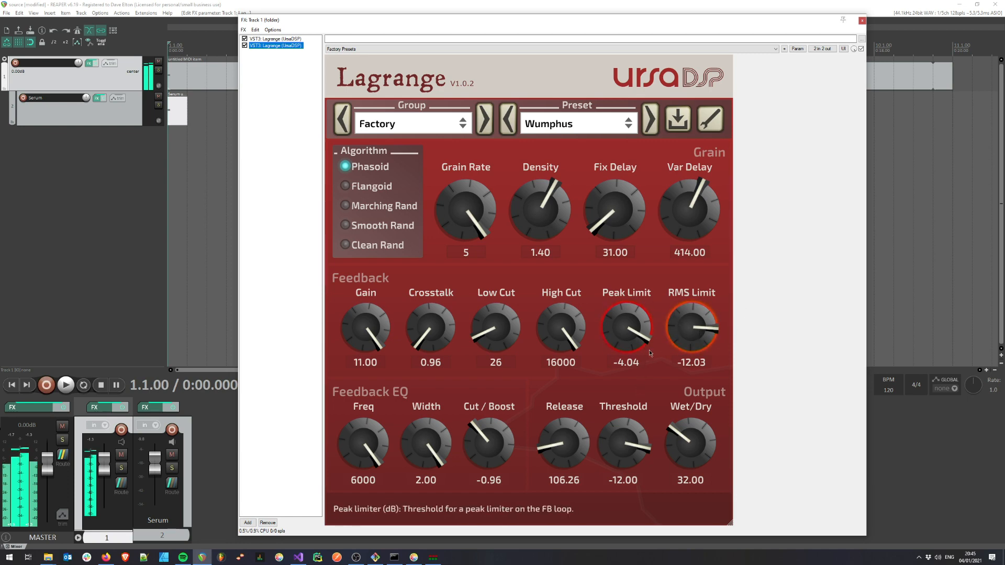
# Raise the first Lagrange's wet/dry mix to 4.80 and return to the second Lagrange
pyautogui.click(276, 38)
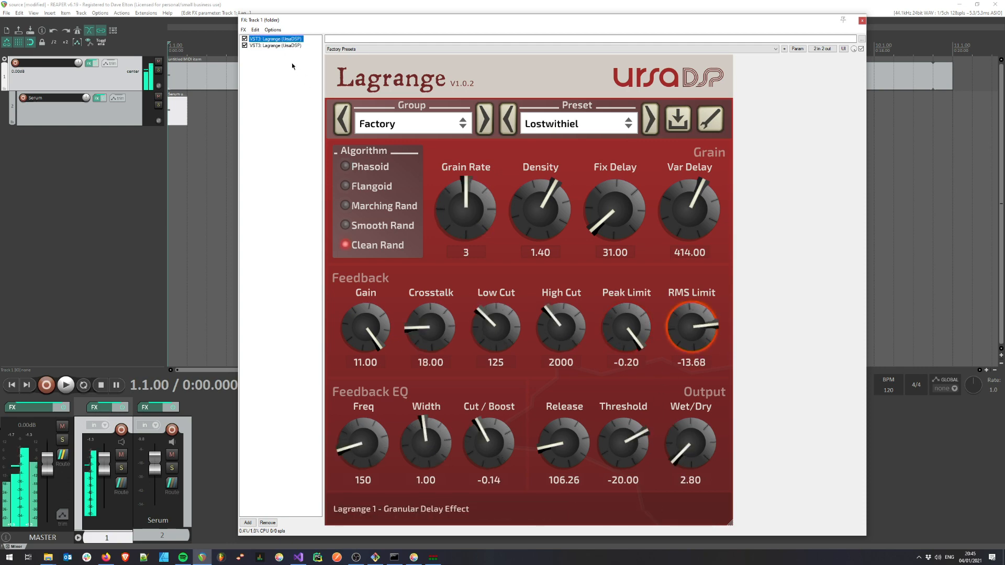
pyautogui.scroll(4, 699, 449)
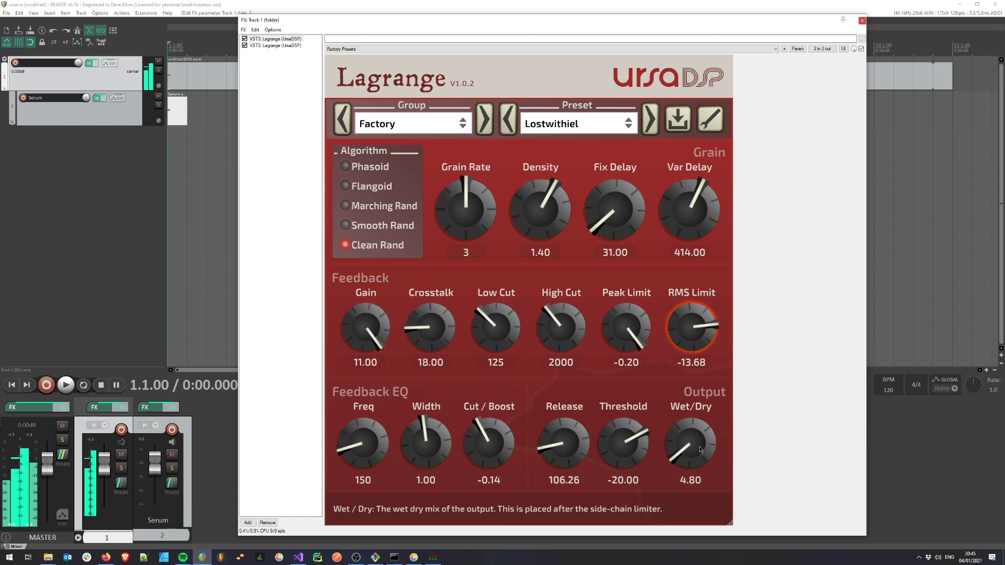
pyautogui.click(274, 45)
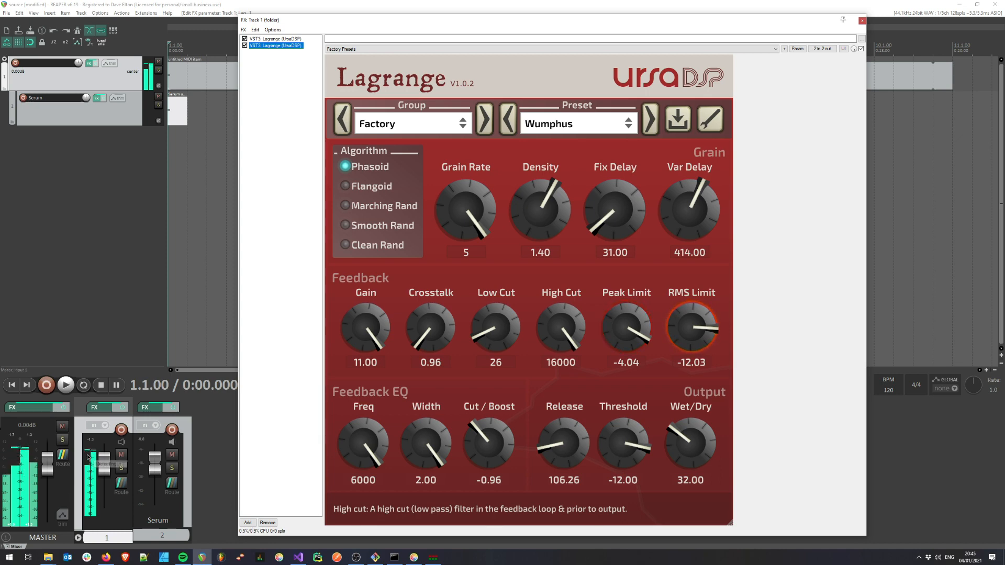
# Set the first Lagrange's wet/dry mix to 2.40
pyautogui.click(276, 39)
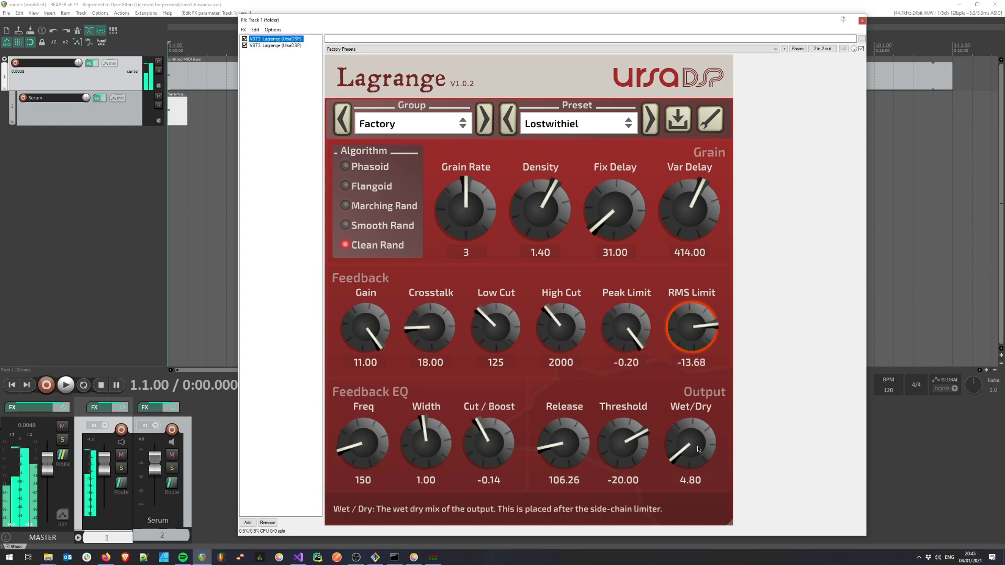
pyautogui.scroll(-5, 700, 454)
pyautogui.moveTo(701, 458); pyautogui.dragTo(701, 460)
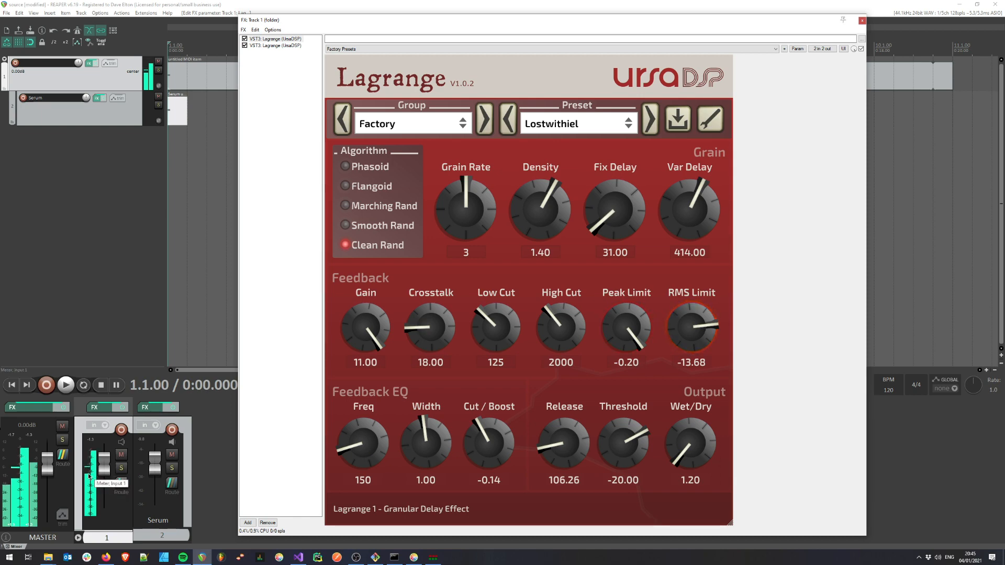
pyautogui.moveTo(694, 454); pyautogui.dragTo(694, 453)
pyautogui.scroll(1, 695, 455)
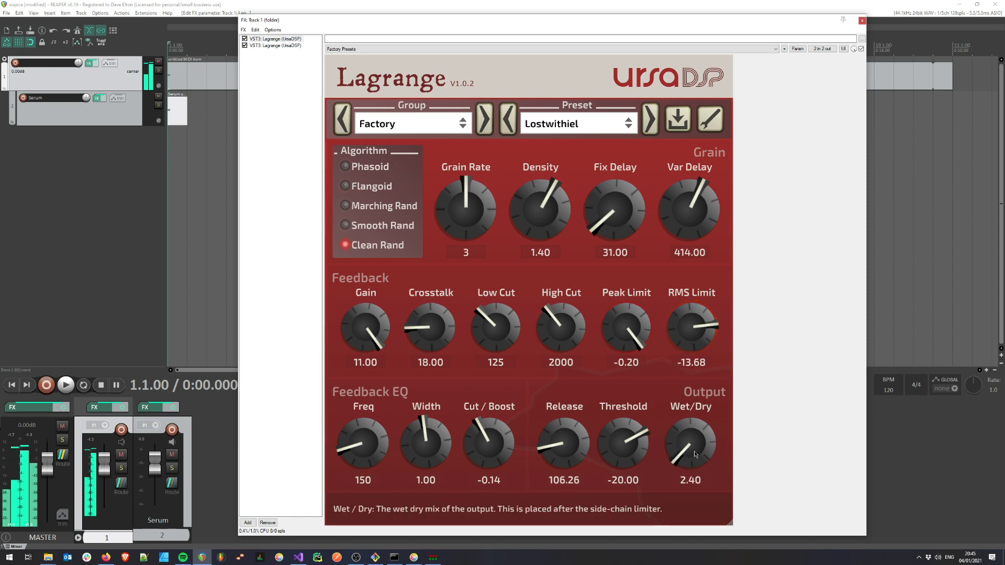
# Add the VST3 Boost (UrsaDSP) effect after the two Lagrange instances and move its window clear of the effects list
pyautogui.doubleClick(269, 54)
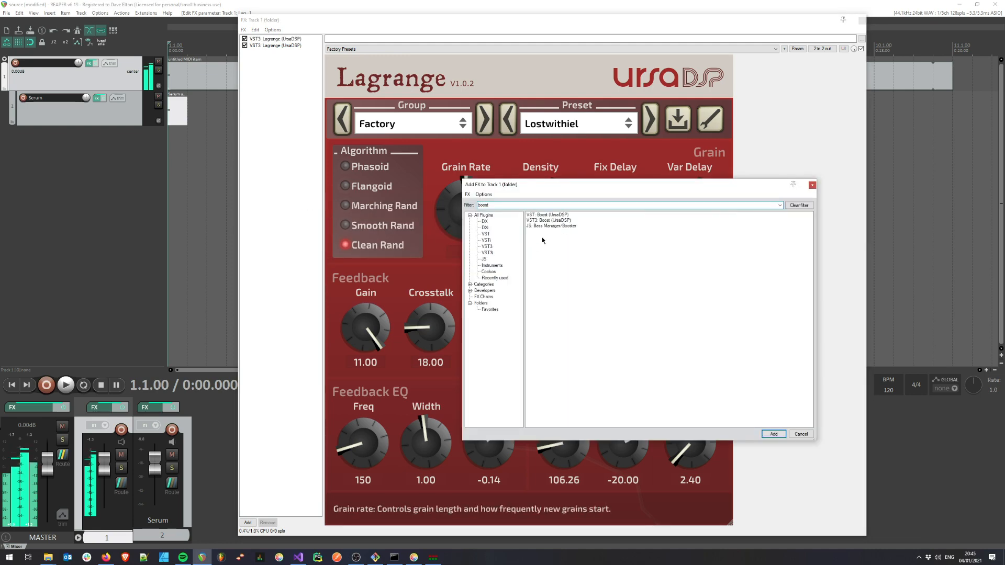
pyautogui.click(545, 220)
pyautogui.press('Return')
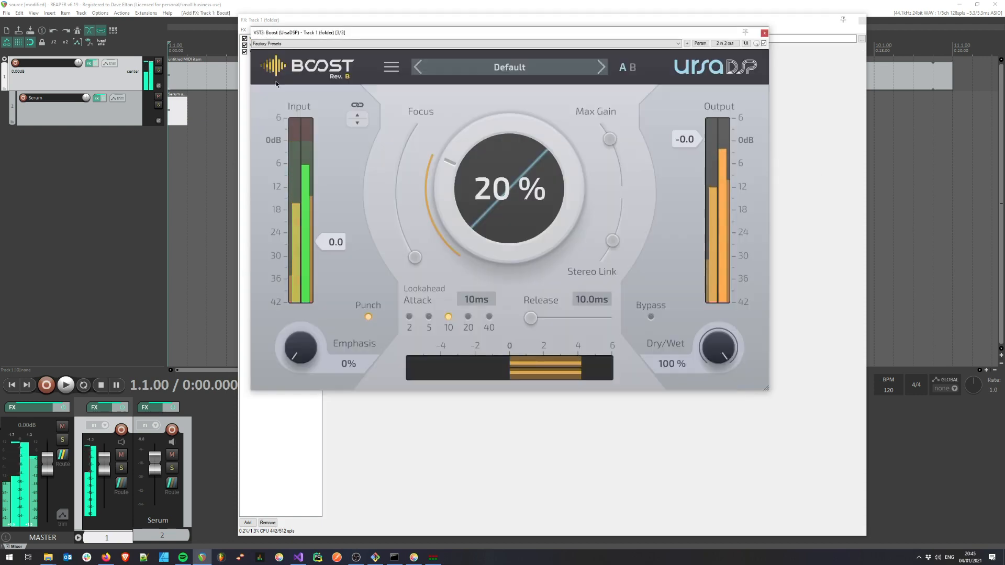
pyautogui.moveTo(416, 30); pyautogui.dragTo(424, 147)
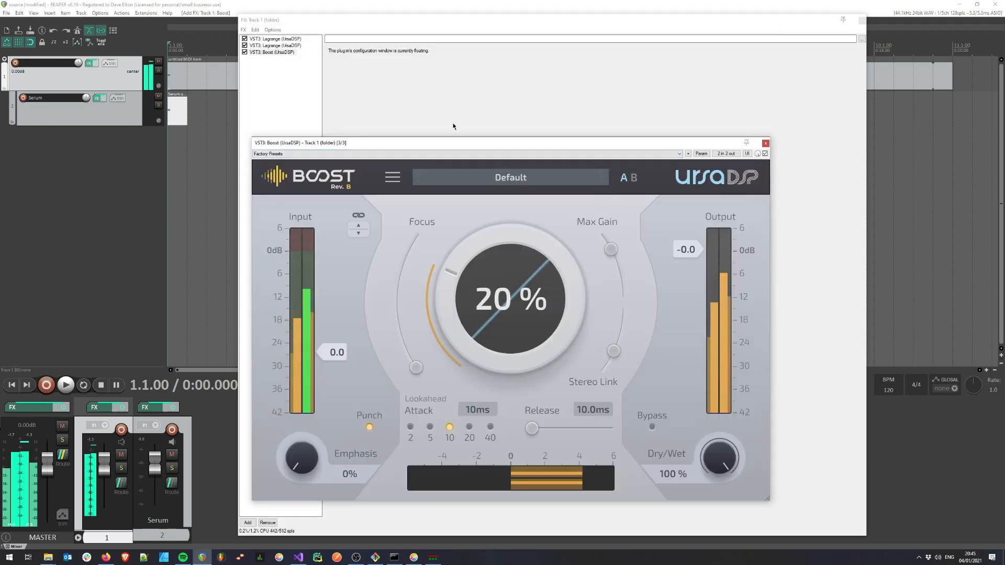
# Adjust Boost with Focus at maximum, Stereo Link at minimum, an output limit of -1.0 and a boost amount of 85%
pyautogui.moveTo(420, 374); pyautogui.dragTo(416, 240)
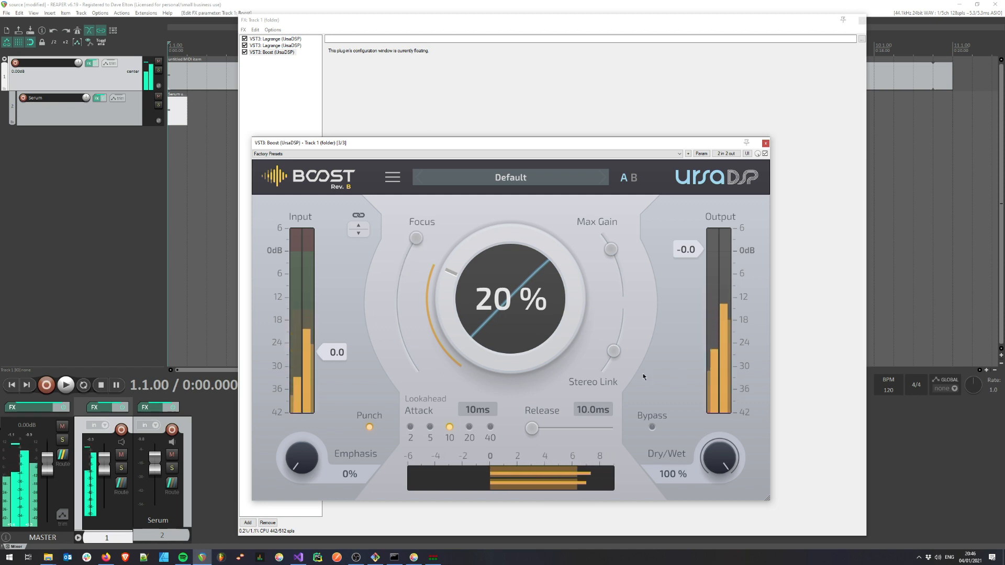
pyautogui.moveTo(613, 351); pyautogui.dragTo(603, 367)
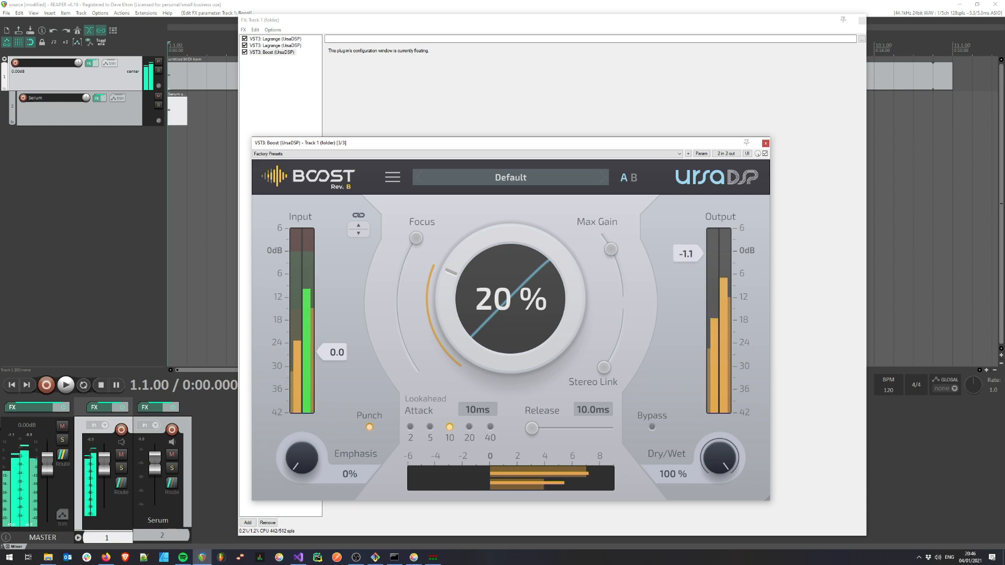
pyautogui.moveTo(624, 323); pyautogui.dragTo(624, 268)
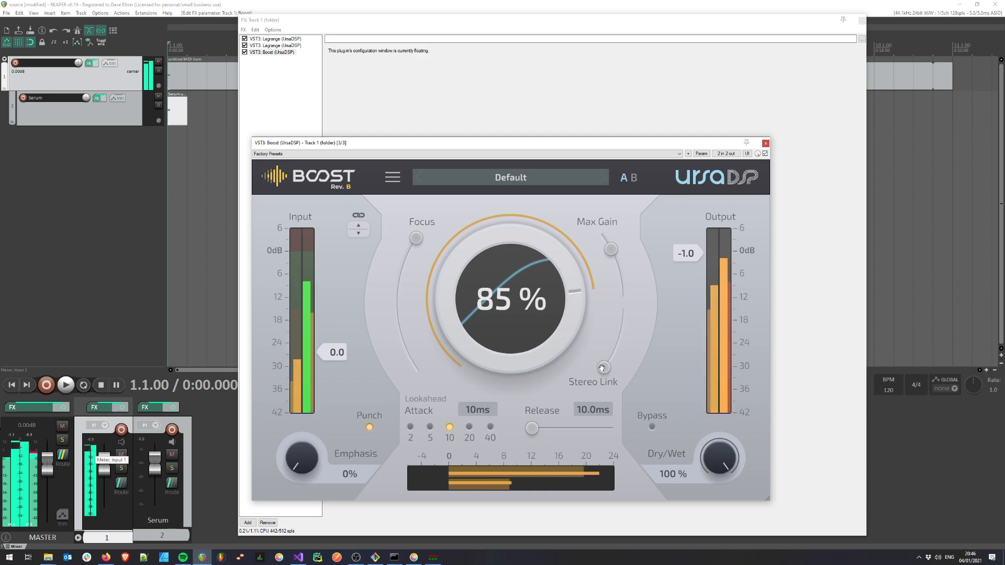
# Try Boost's Stereo Link at about 20% and return it to 0%
pyautogui.moveTo(605, 367); pyautogui.dragTo(604, 365)
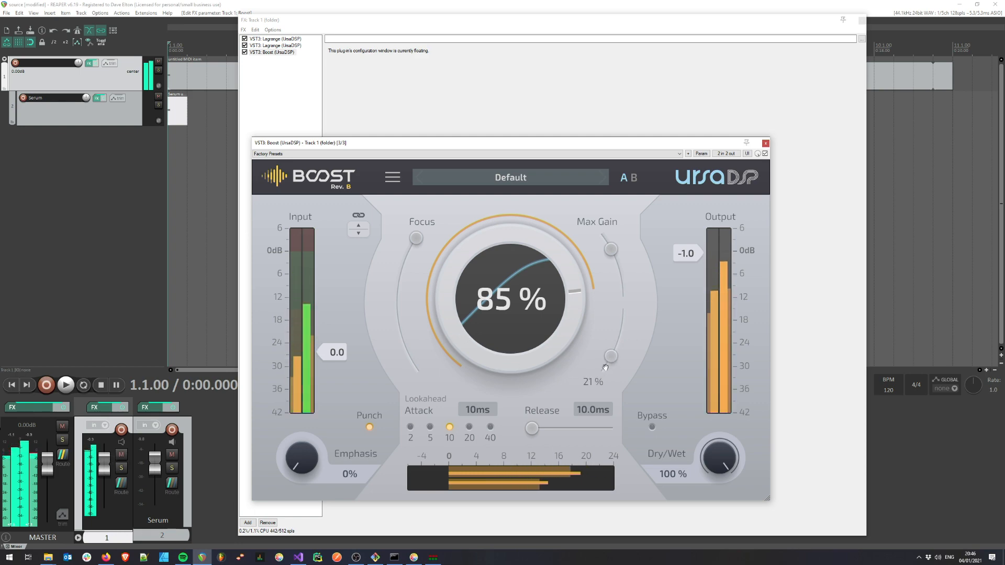
pyautogui.moveTo(605, 367); pyautogui.dragTo(605, 359)
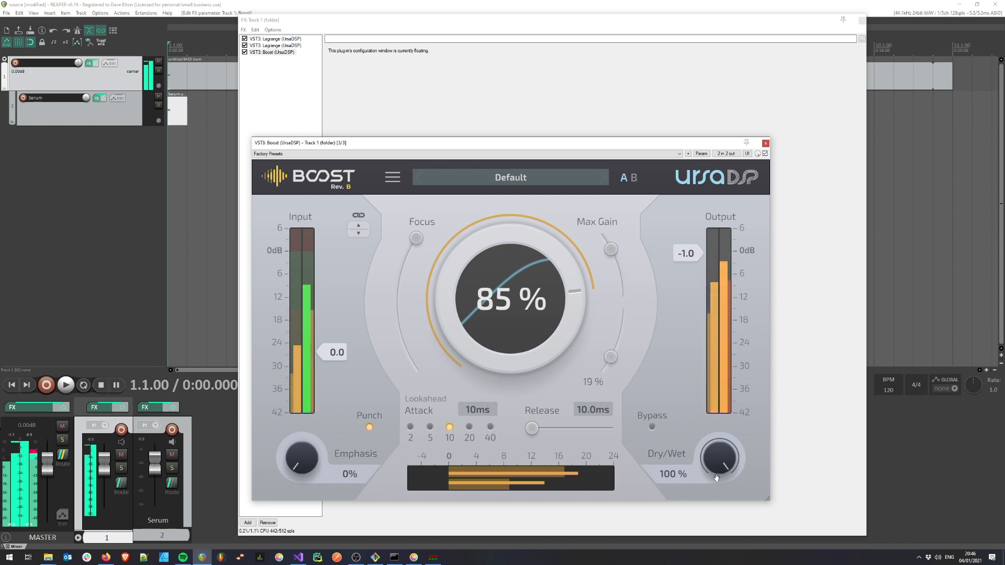
pyautogui.moveTo(609, 361); pyautogui.dragTo(608, 372)
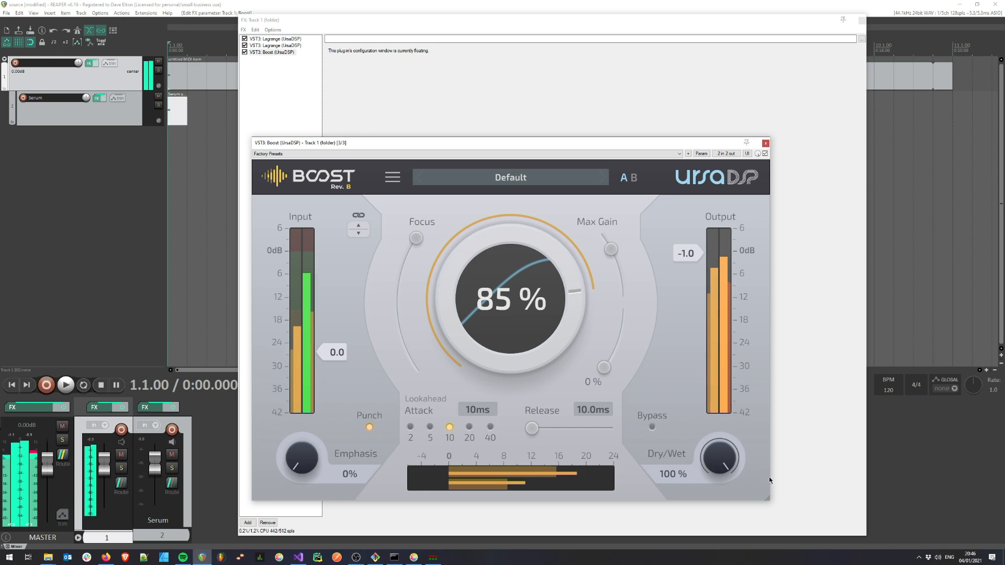
# Fine-tune Boost with Dry/Wet at 74%, Stereo Link at 4% and the lookahead attack at 20 ms
pyautogui.moveTo(719, 458); pyautogui.dragTo(720, 468)
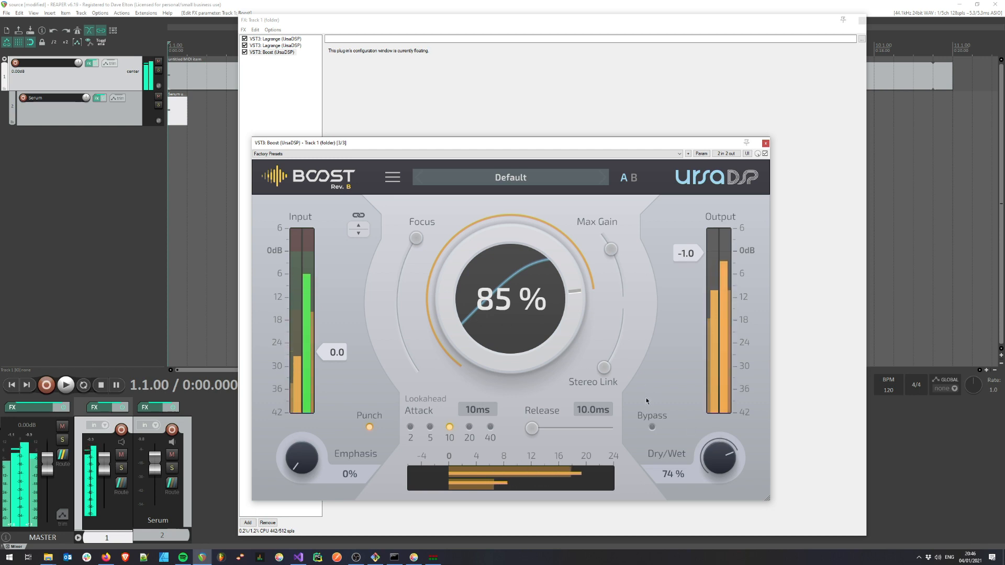
pyautogui.moveTo(605, 368); pyautogui.dragTo(604, 367)
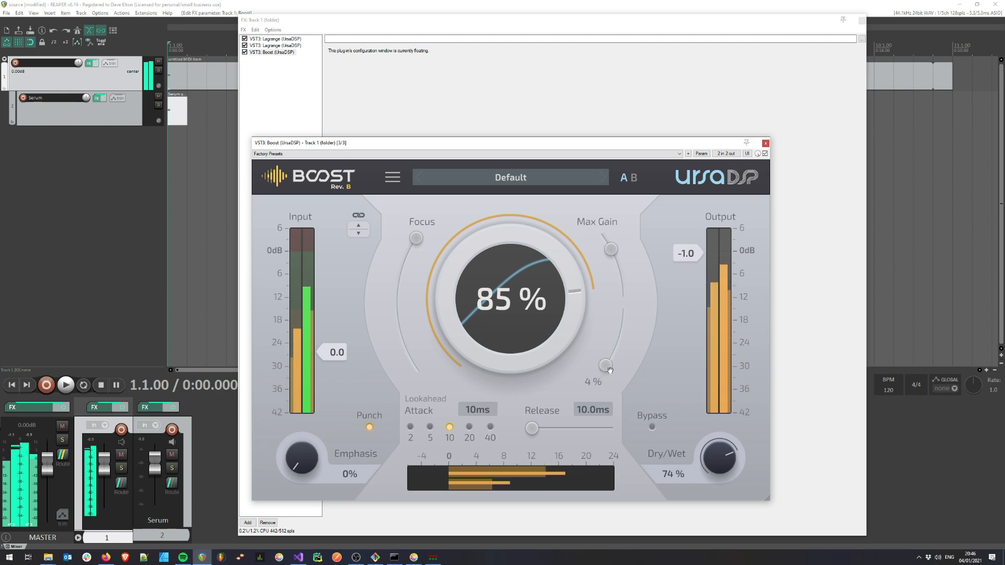
pyautogui.click(469, 427)
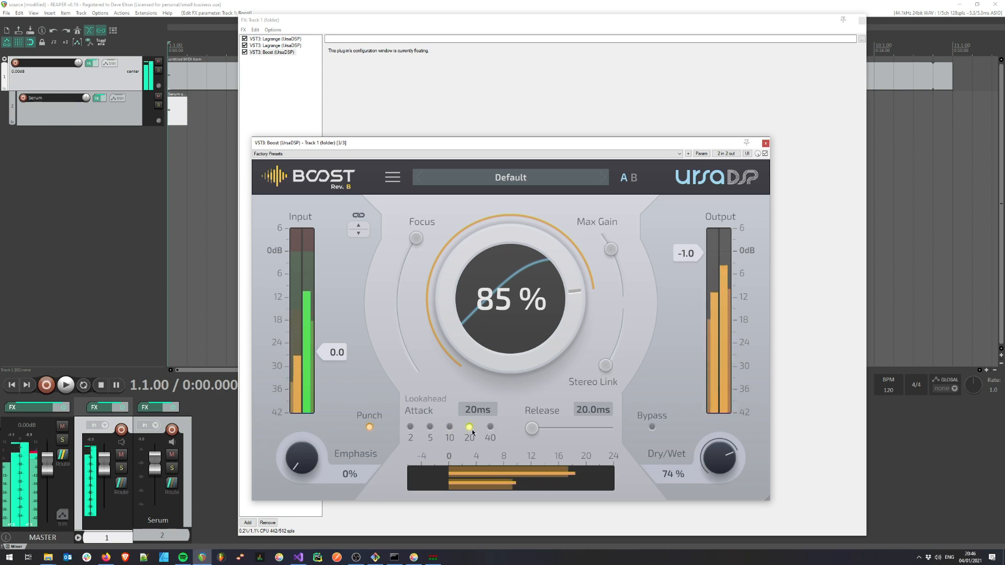